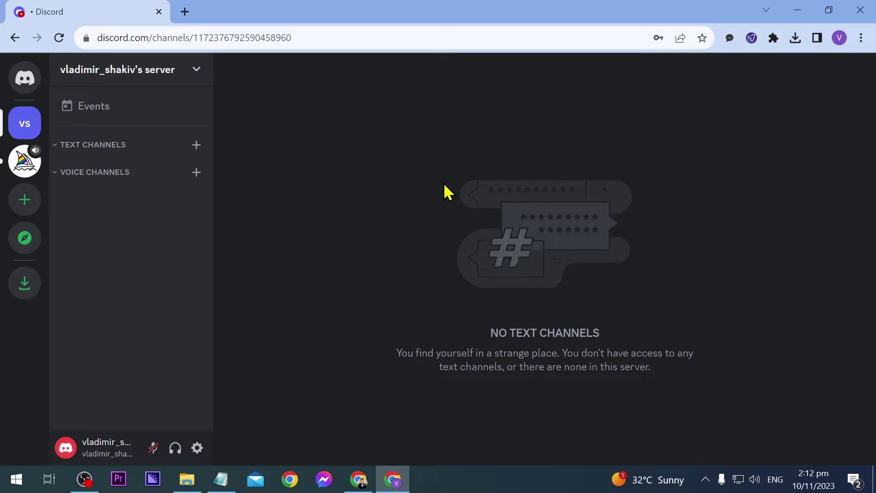
# Step: Search the server's App Directory for "carl bot"
pyautogui.click(183, 79)
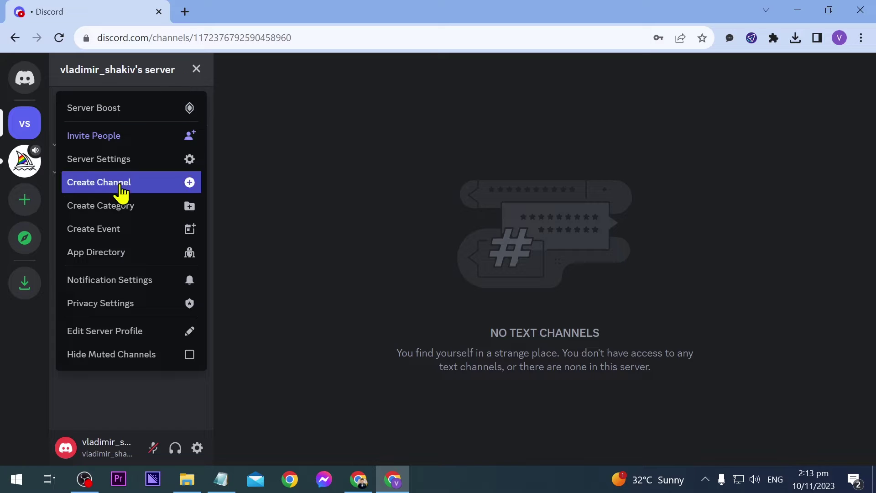
pyautogui.click(121, 256)
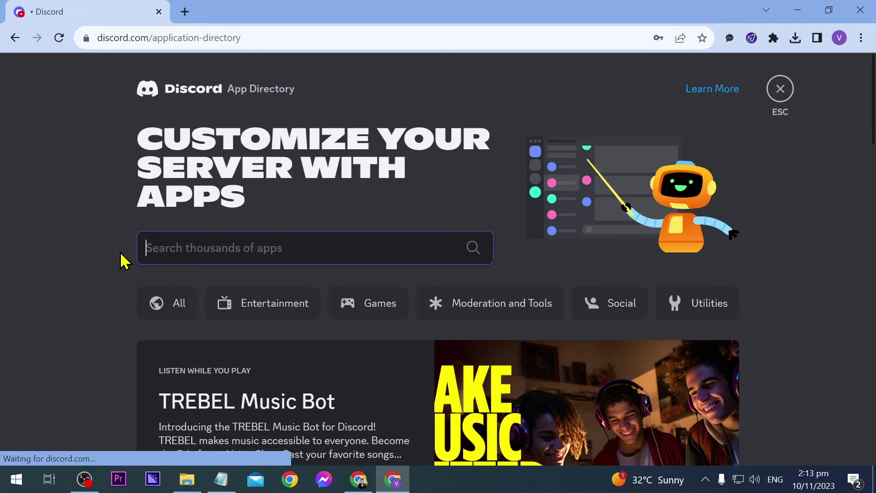
pyautogui.write('carl')
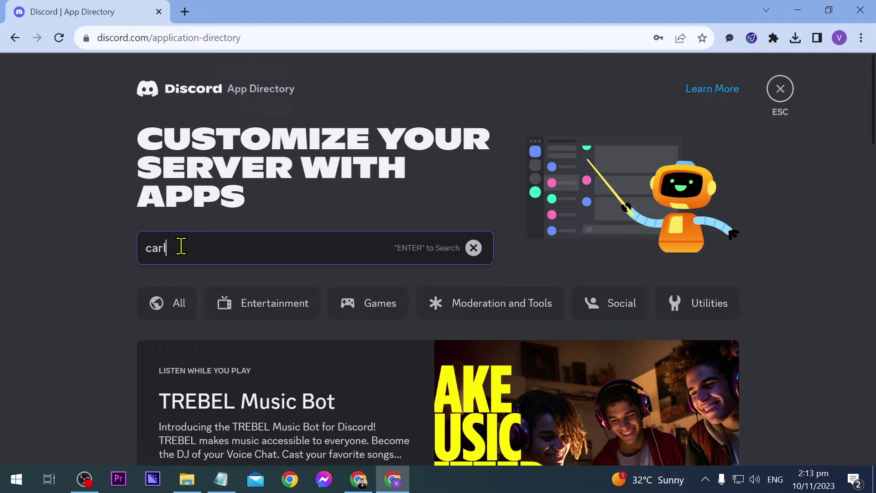
pyautogui.write(' bot')
pyautogui.press('Return')
# Step: Open the carl-bot app from the search results, add it to the current server and authorize its access
pyautogui.click(446, 244)
pyautogui.click(675, 295)
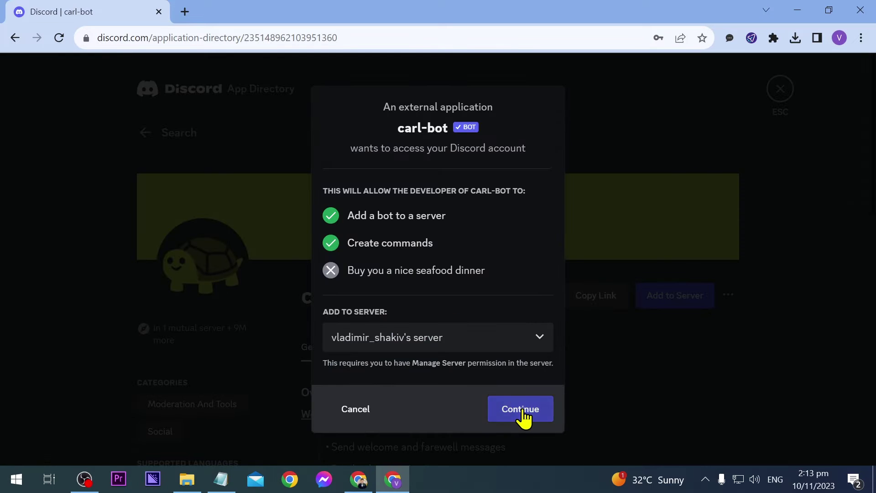
pyautogui.click(523, 412)
pyautogui.click(514, 426)
pyautogui.click(475, 324)
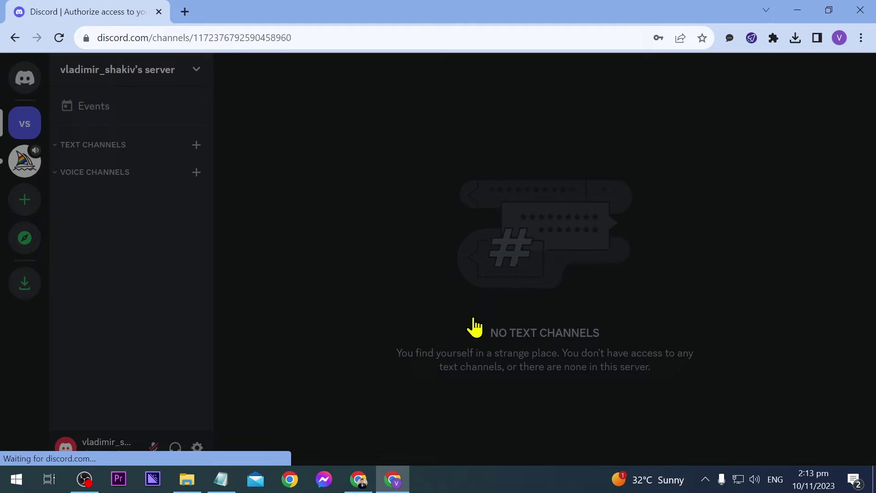
# Step: Create a server role named "Dancers" in the server settings and give it the light blue colour
pyautogui.click(196, 71)
pyautogui.click(113, 170)
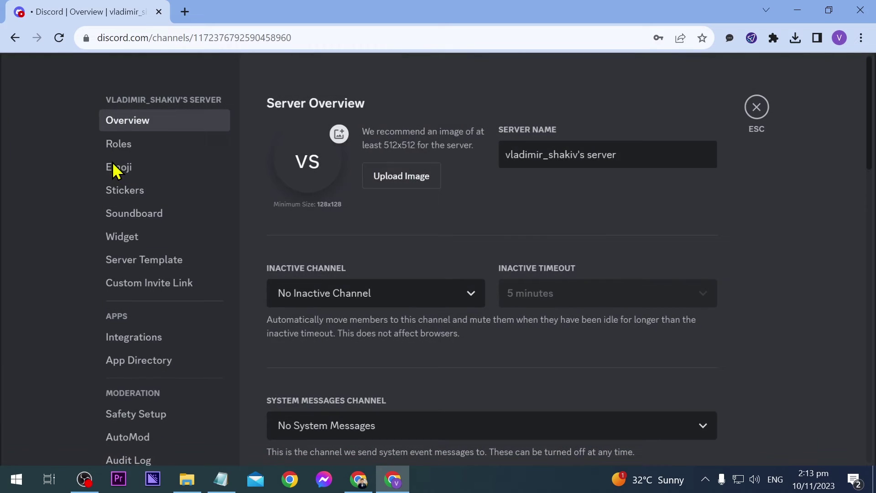
pyautogui.click(120, 153)
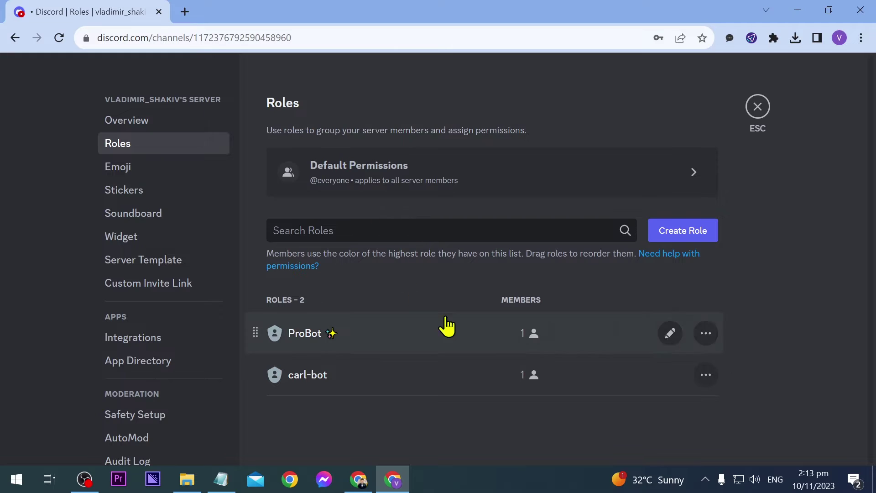
pyautogui.click(695, 235)
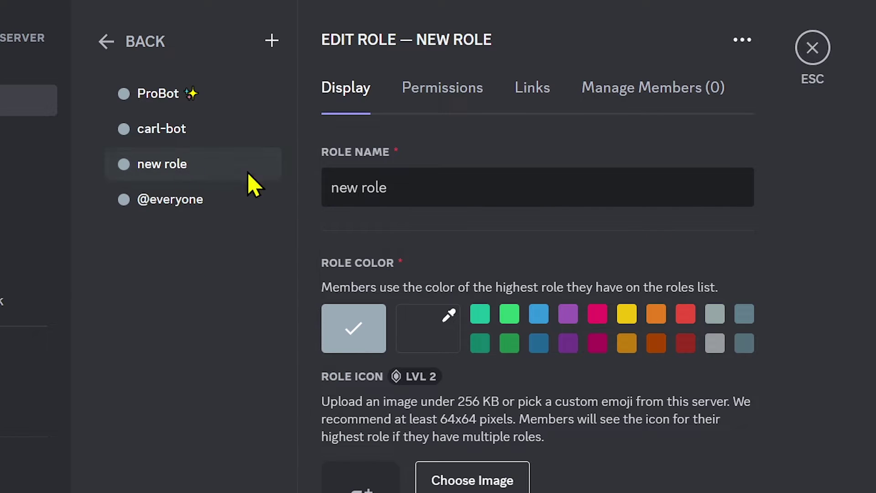
pyautogui.tripleClick(424, 191)
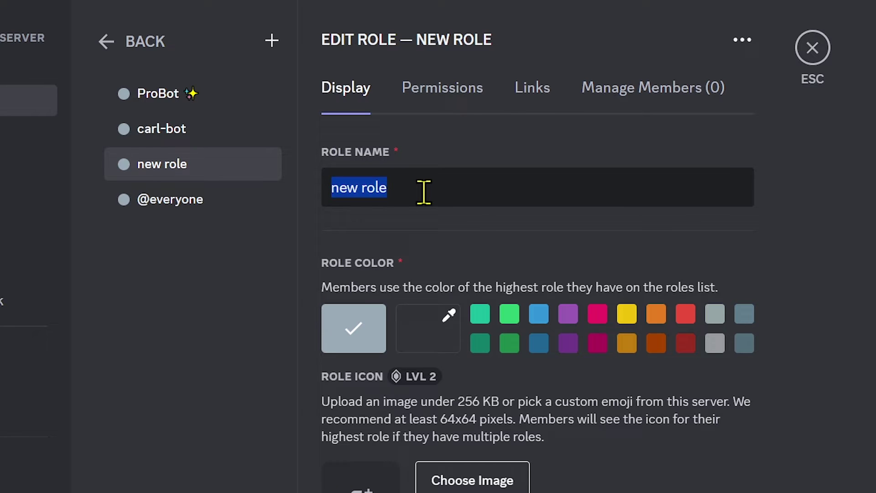
pyautogui.write('Dancers')
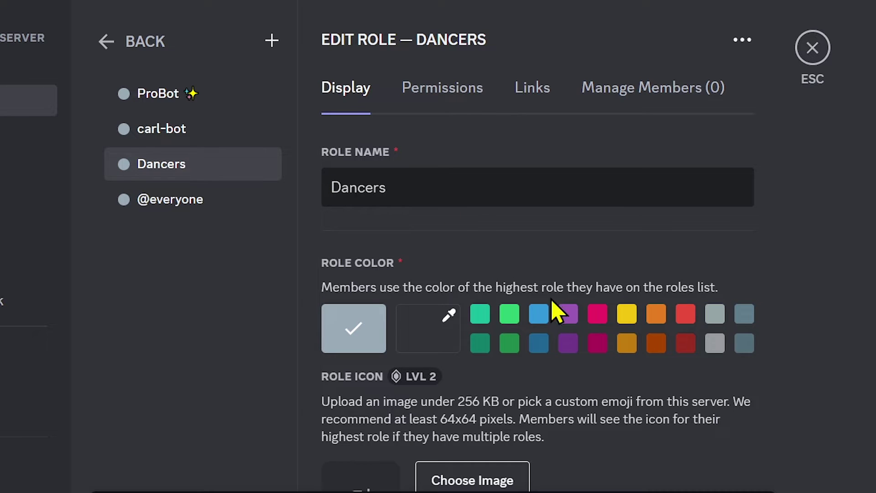
pyautogui.click(540, 320)
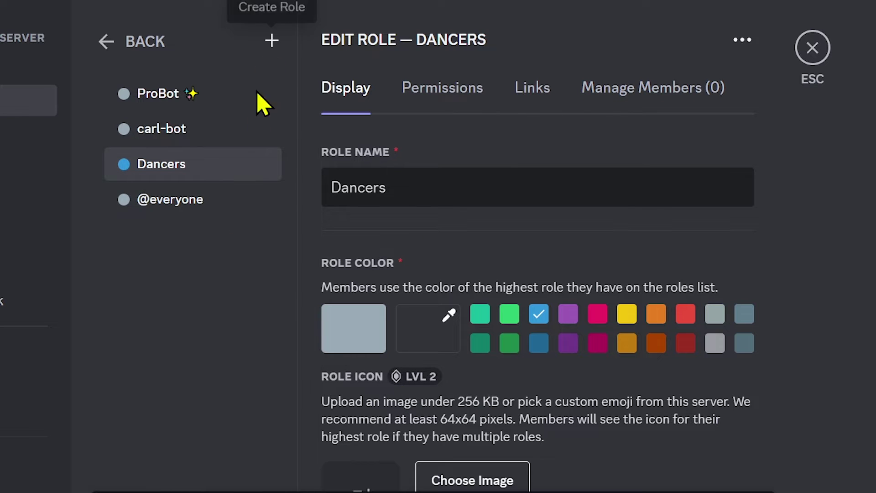
# Step: Create another role named "Singers" and give it the yellow colour
pyautogui.tripleClick(434, 191)
pyautogui.write('Singe')
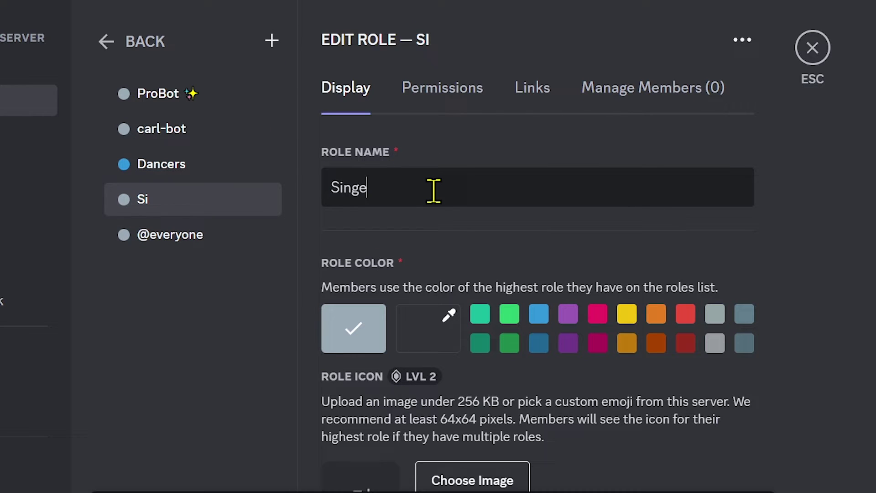
pyautogui.write('rs')
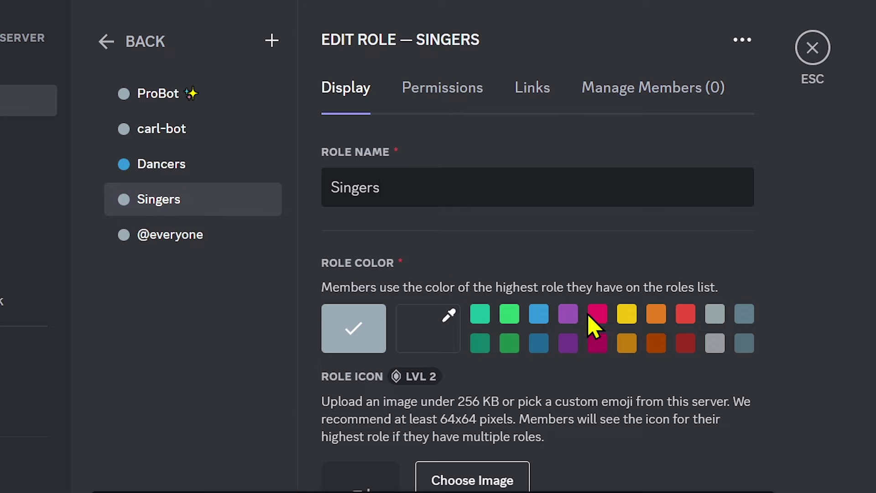
pyautogui.click(626, 315)
# Step: Create a third role named "Eaters" with the bright pink colour, save the changes and leave the server settings
pyautogui.click(271, 41)
pyautogui.click(423, 187)
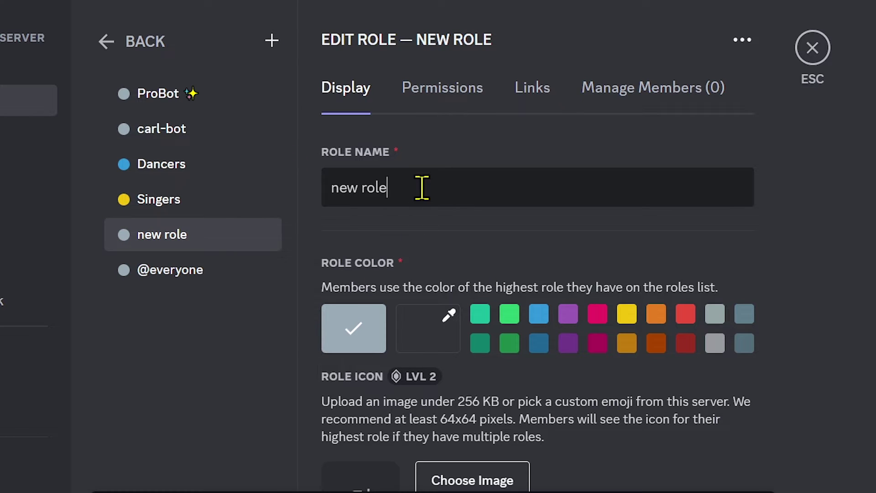
pyautogui.hotkey('ctrl', 'a')
pyautogui.write('Eat')
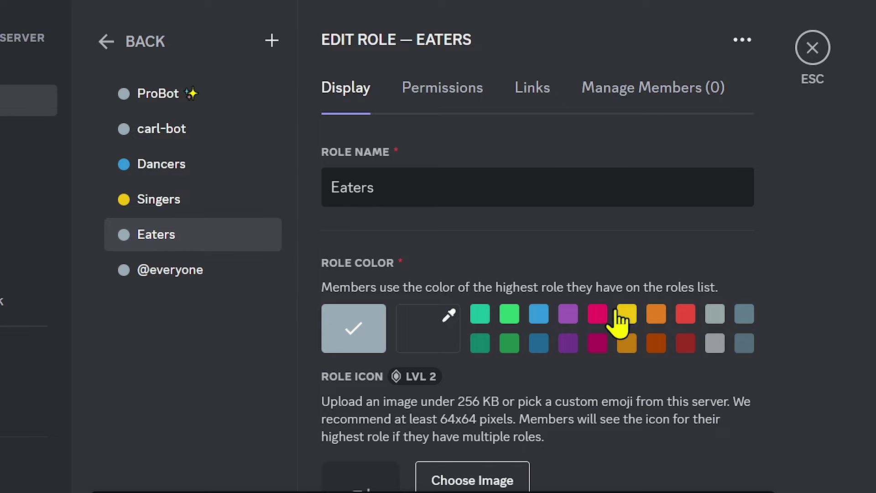
pyautogui.click(599, 320)
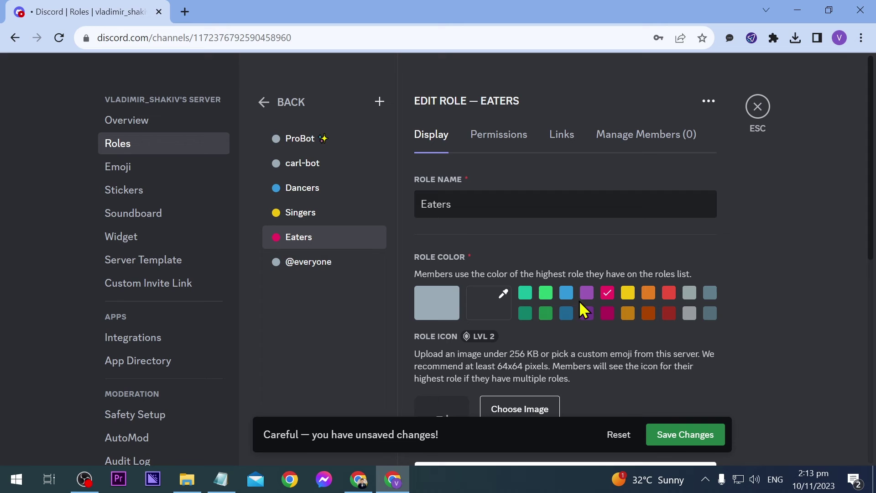
pyautogui.click(680, 433)
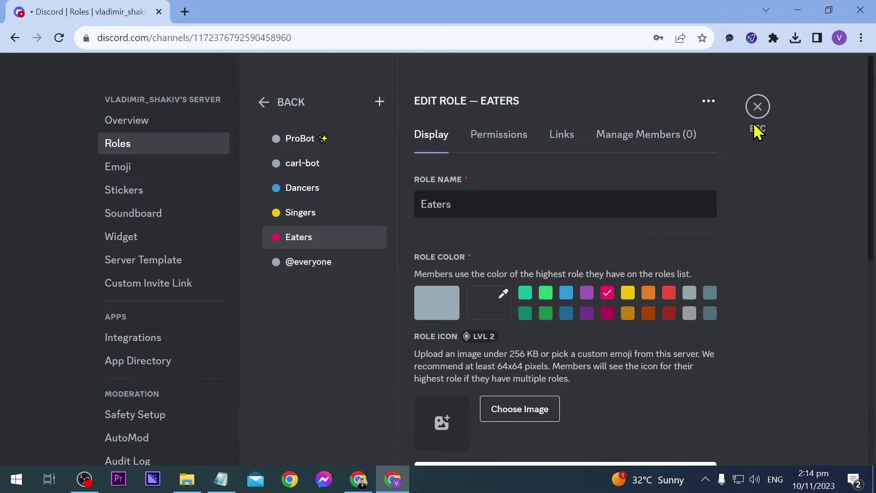
pyautogui.click(758, 107)
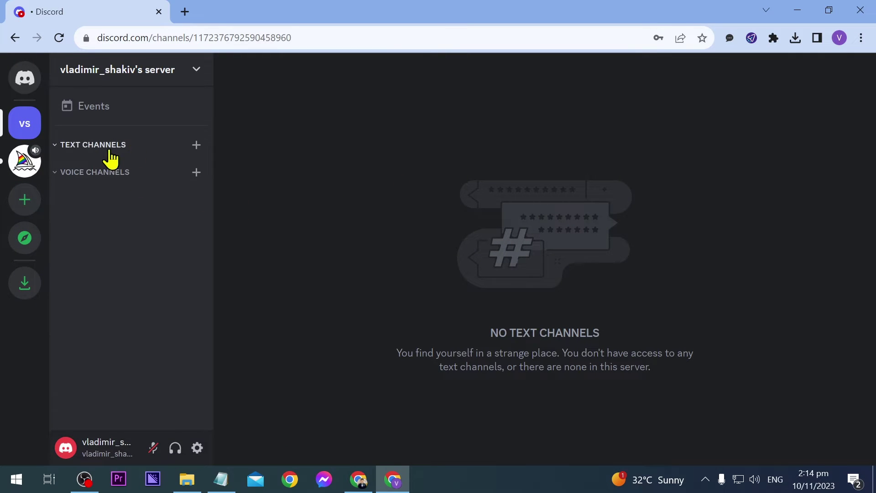
# Step: Create a public text channel named "setup"
pyautogui.click(196, 145)
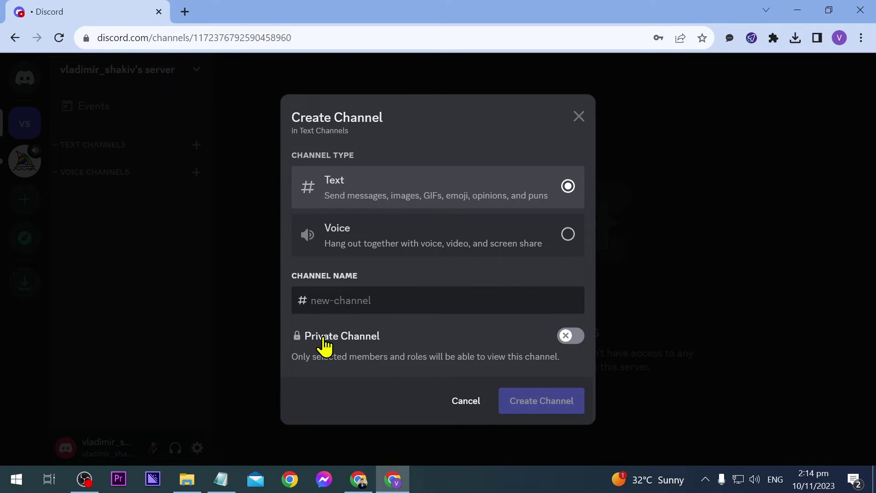
pyautogui.write('setup')
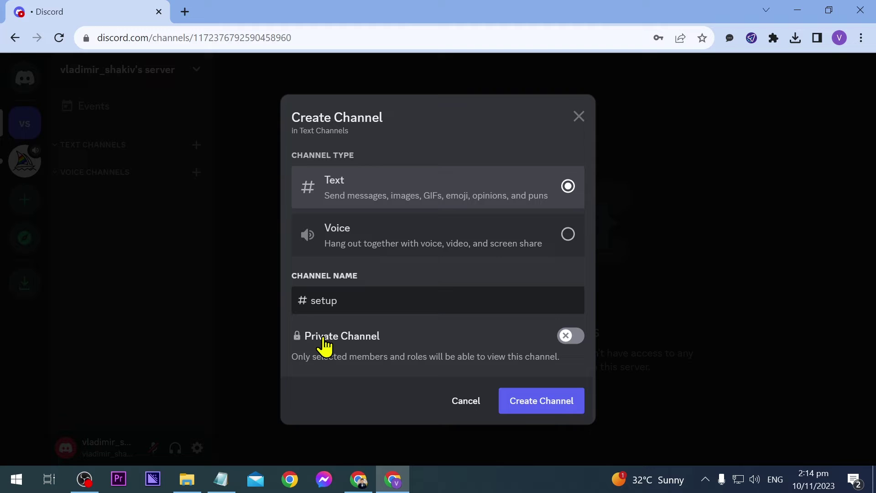
pyautogui.click(532, 399)
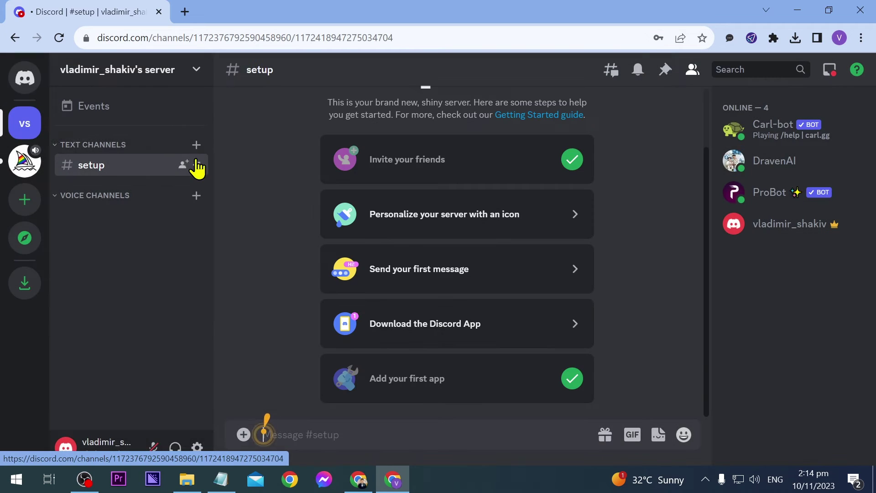
# Step: Create a second public text channel named "main"
pyautogui.click(196, 145)
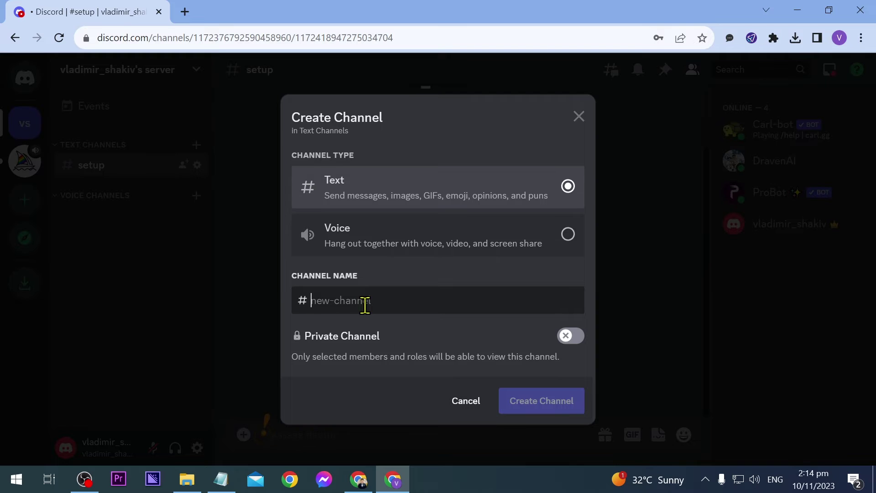
pyautogui.write('main')
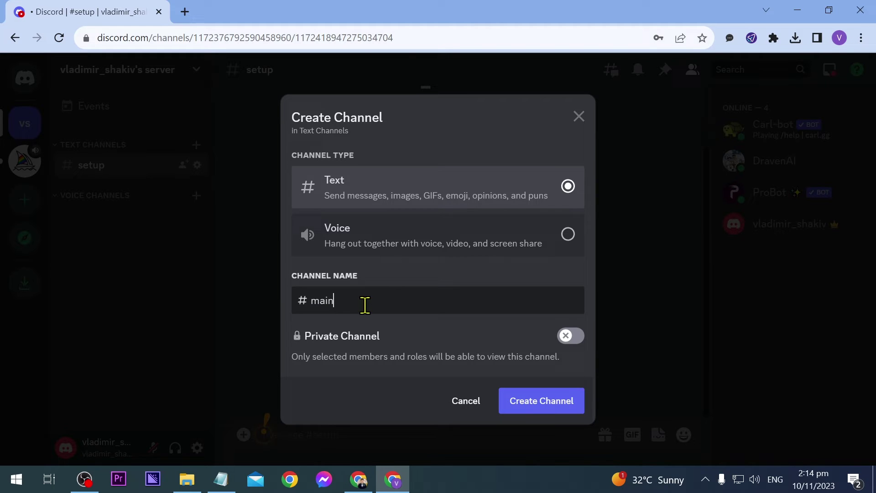
pyautogui.click(524, 404)
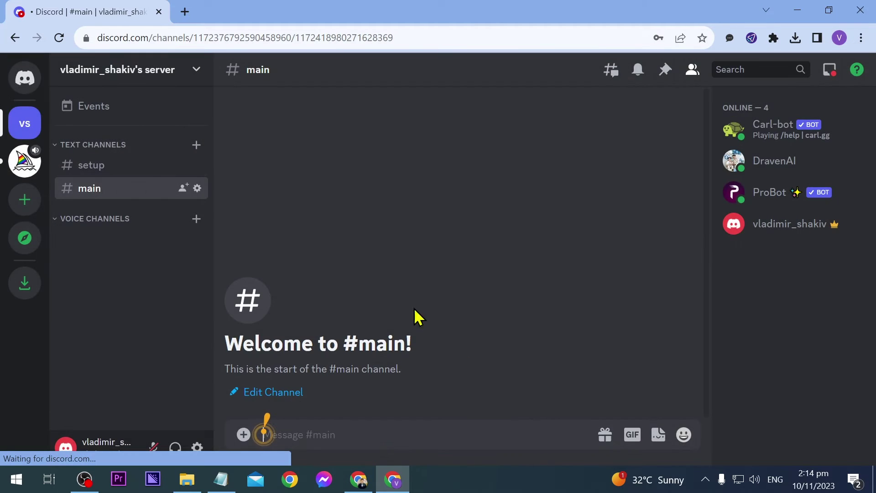
# Step: Send the command "?reactionrole make" in the setup channel
pyautogui.click(126, 178)
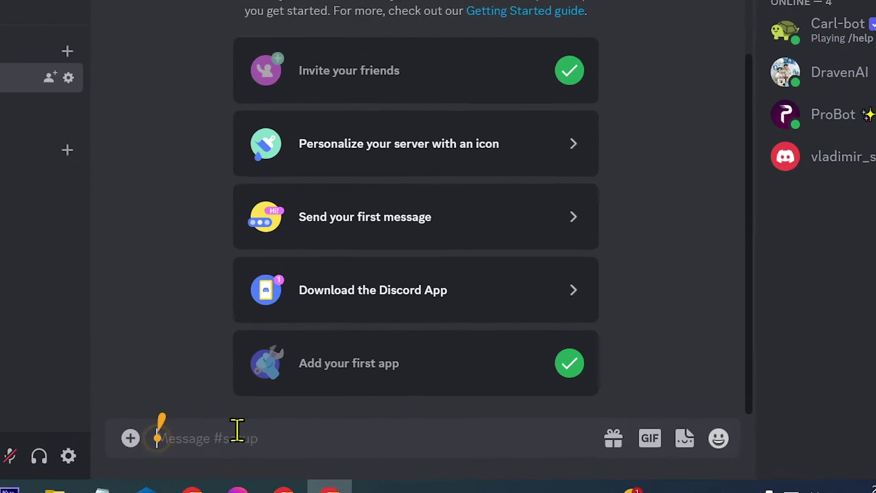
pyautogui.write('/reaction')
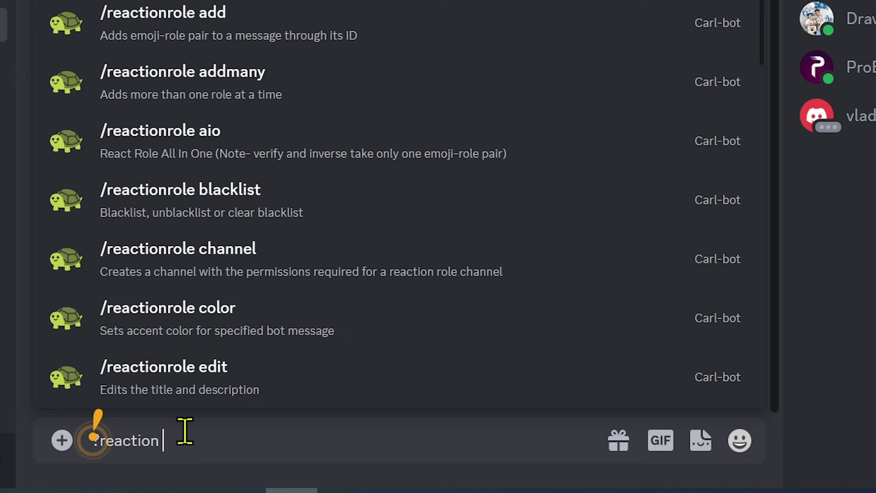
pyautogui.write('role make')
pyautogui.press('Return')
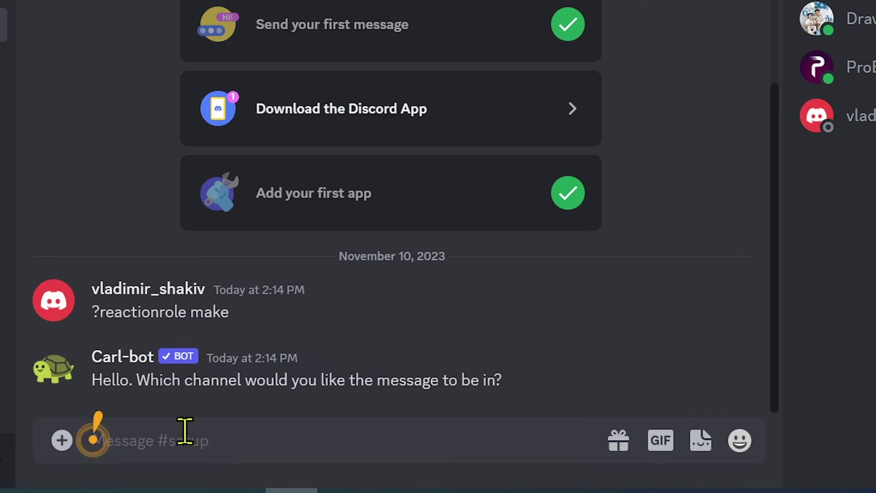
# Step: Answer Carl-bot with #main as the message's channel and "Roles | {roles}" as its title and description
pyautogui.write('#main')
pyautogui.press('Return')
pyautogui.press('Return')
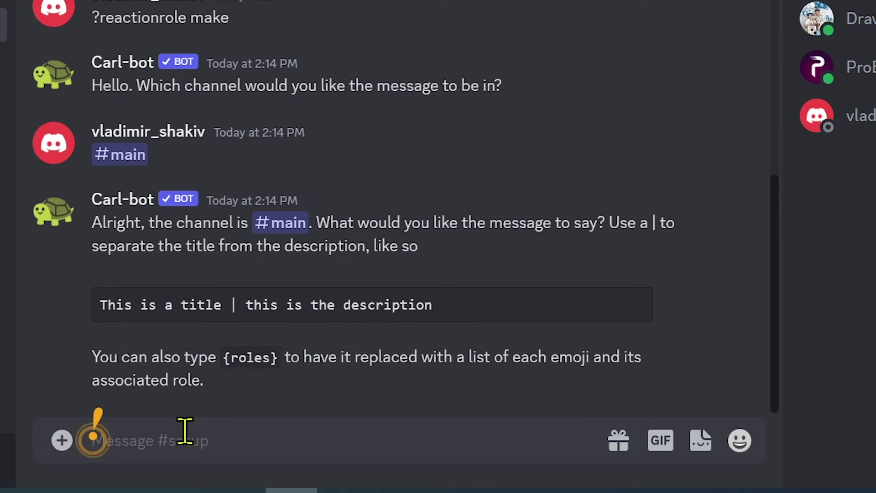
pyautogui.write('Roles | {role')
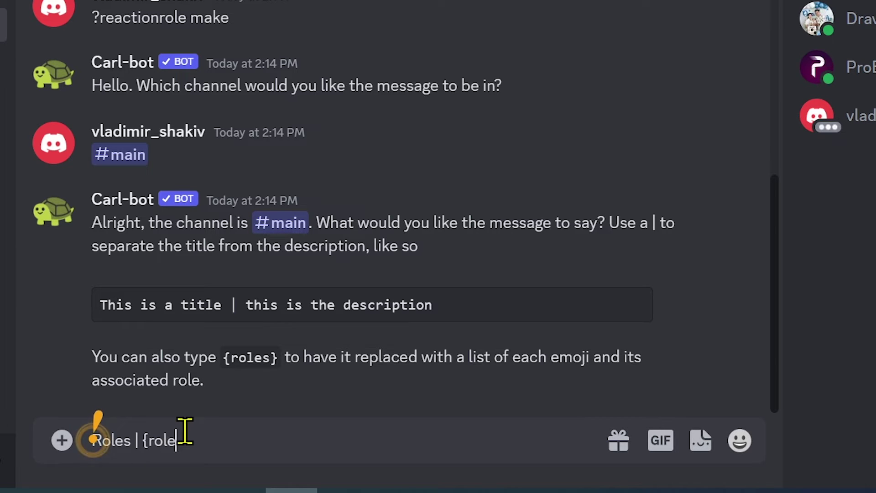
pyautogui.write('s}')
pyautogui.press('Return')
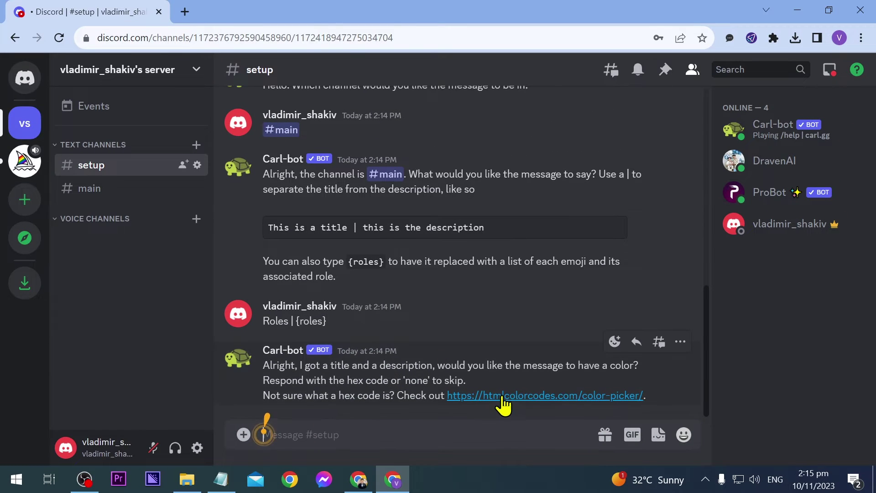
# Step: Copy the hex code #20F8F7 from the linked HTML color picker page and send it to Carl-bot as the message colour
pyautogui.click(458, 380)
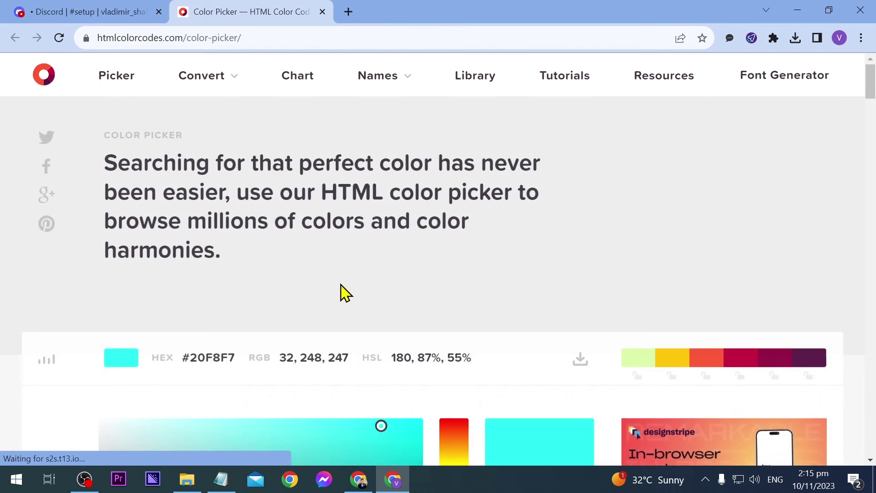
pyautogui.scroll(-5, 385, 147)
pyautogui.scroll(2, 385, 155)
pyautogui.doubleClick(204, 152)
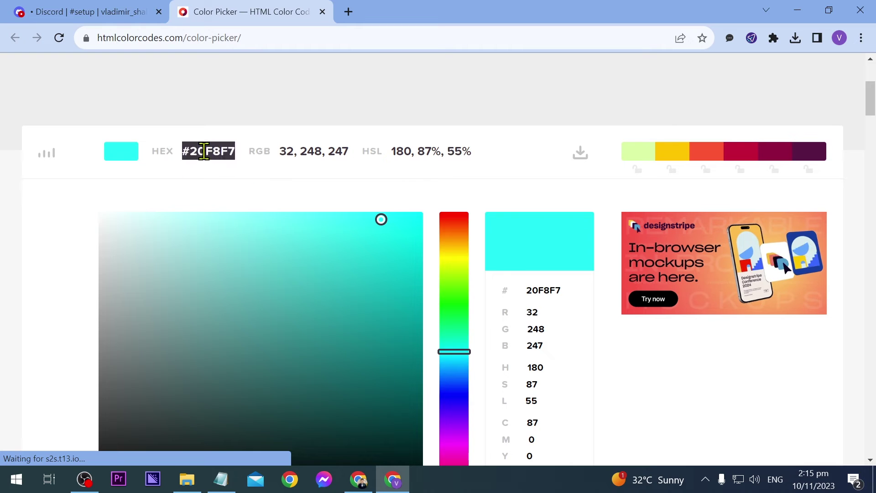
pyautogui.hotkey('ctrl', 'c')
pyautogui.click(86, 12)
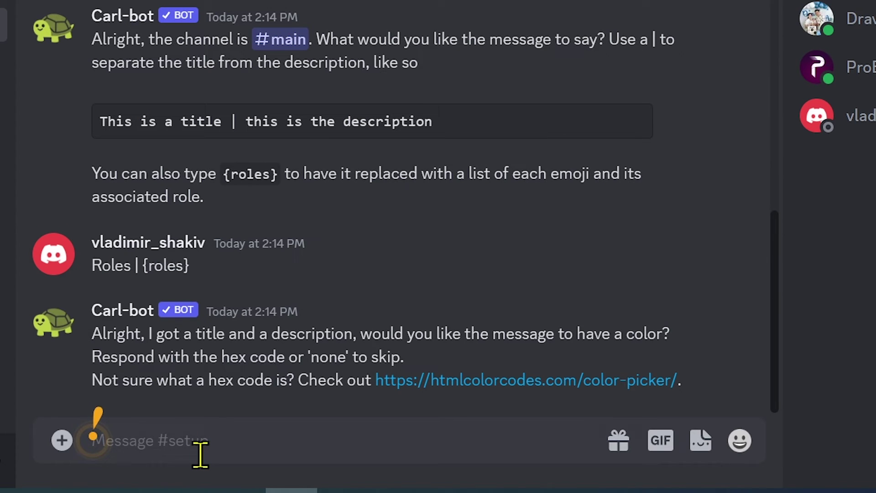
pyautogui.click(200, 454)
pyautogui.hotkey('ctrl', 'v')
pyautogui.press('Return')
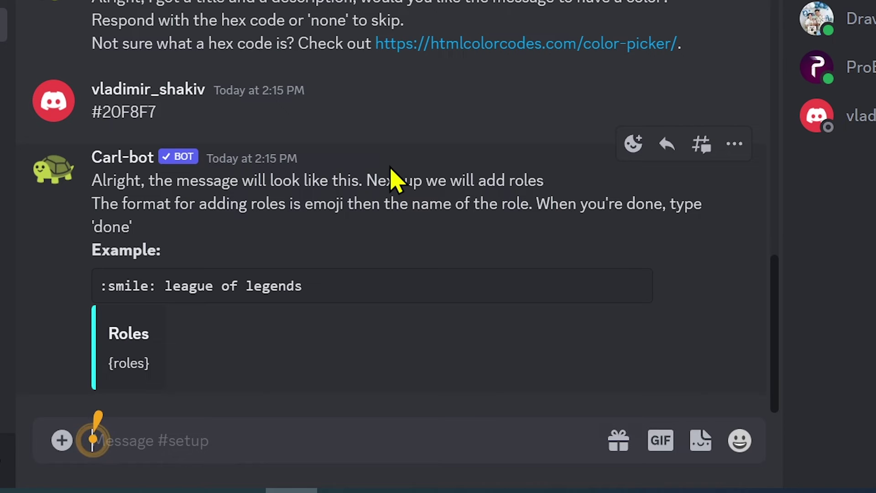
# Step: Send Carl-bot the man_dancing emoji followed by the role name "Dancers"
pyautogui.click(740, 440)
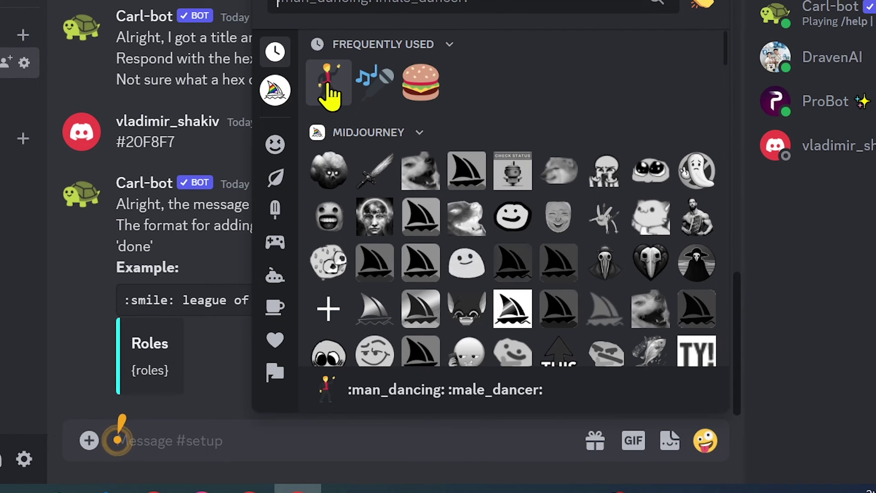
pyautogui.click(329, 96)
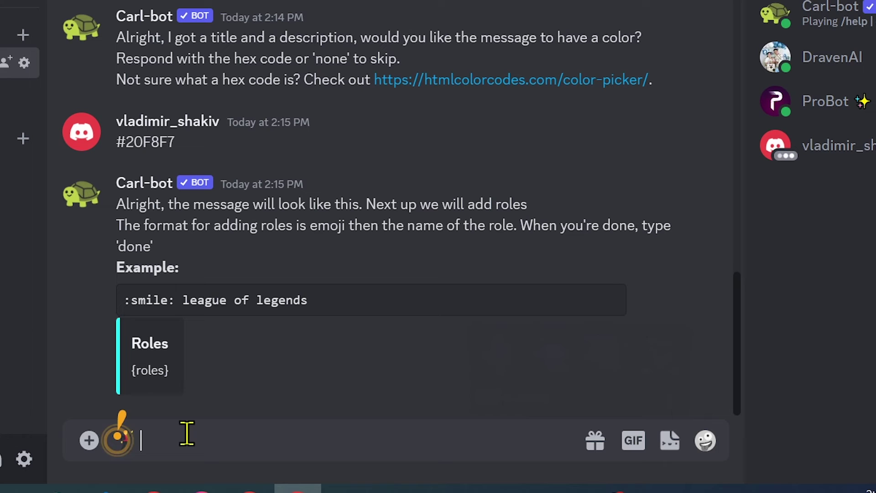
pyautogui.write('Dancers')
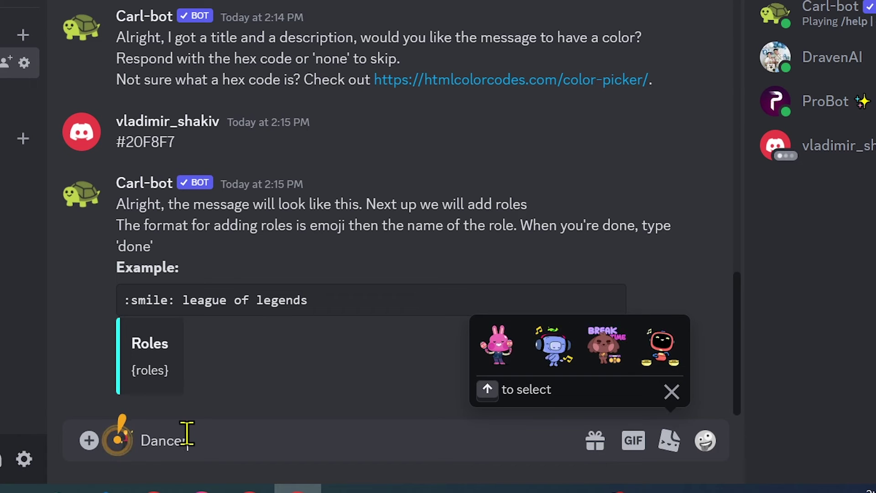
pyautogui.press('Return')
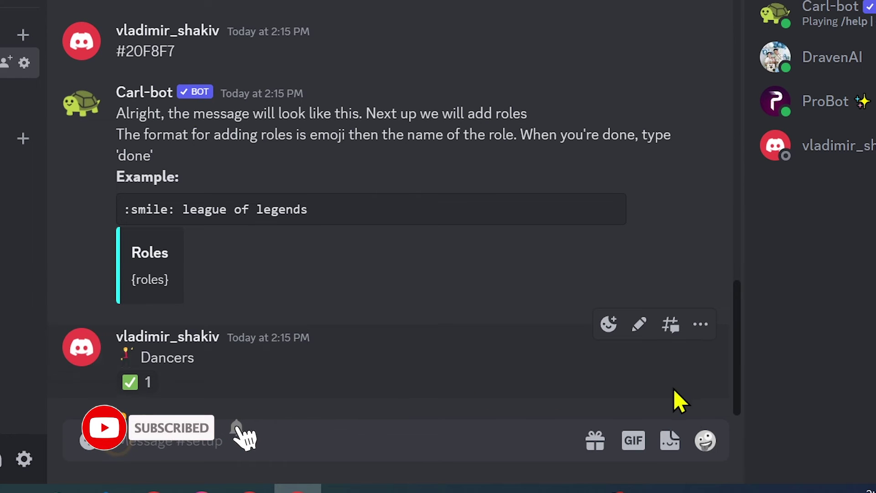
# Step: Send Carl-bot the music notes and microphone emoji followed by the role name "Singers"
pyautogui.click(706, 440)
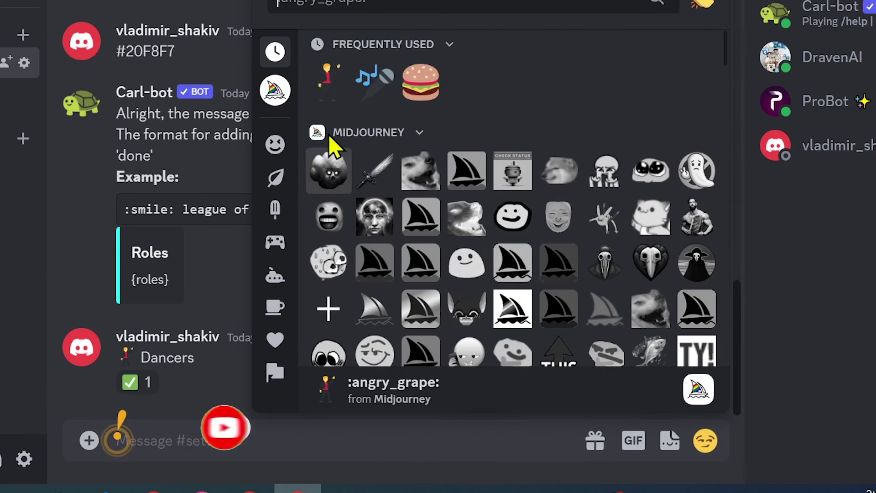
pyautogui.click(377, 77)
pyautogui.write('Singers')
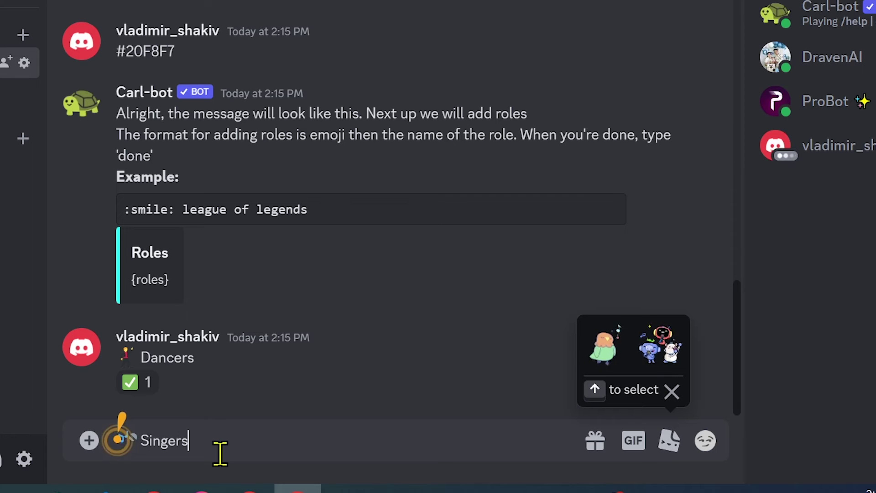
pyautogui.press('Return')
# Step: Send Carl-bot the hamburger emoji followed by the role name "Eaters"
pyautogui.click(705, 441)
pyautogui.click(426, 85)
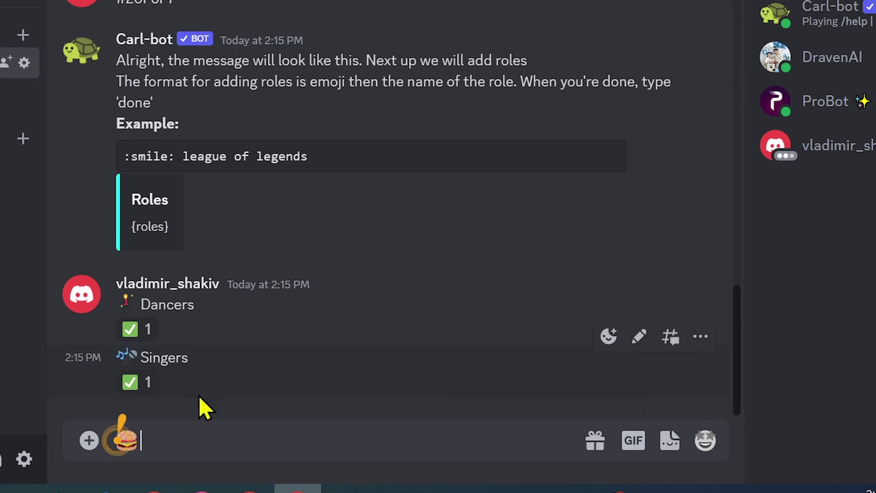
pyautogui.write('Eaters')
pyautogui.press('Return')
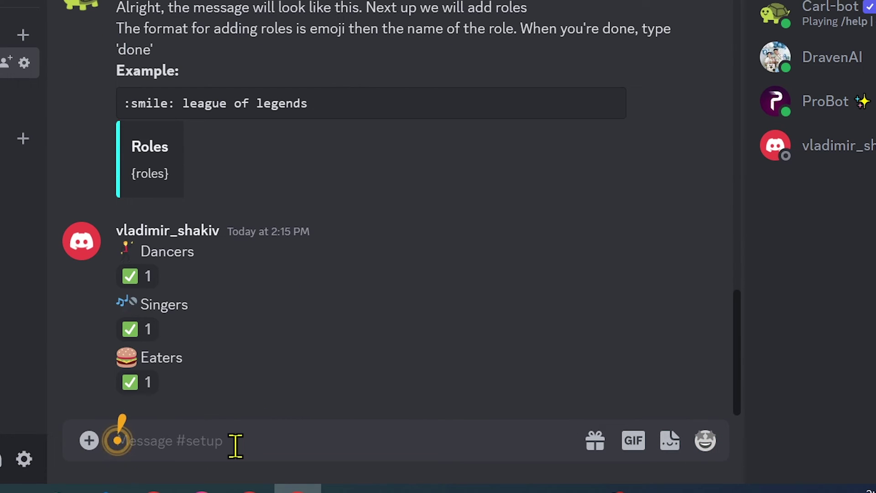
# Step: Reply "done" to Carl-bot to finish adding roles and highlight the heading of its confirmation message
pyautogui.write('done')
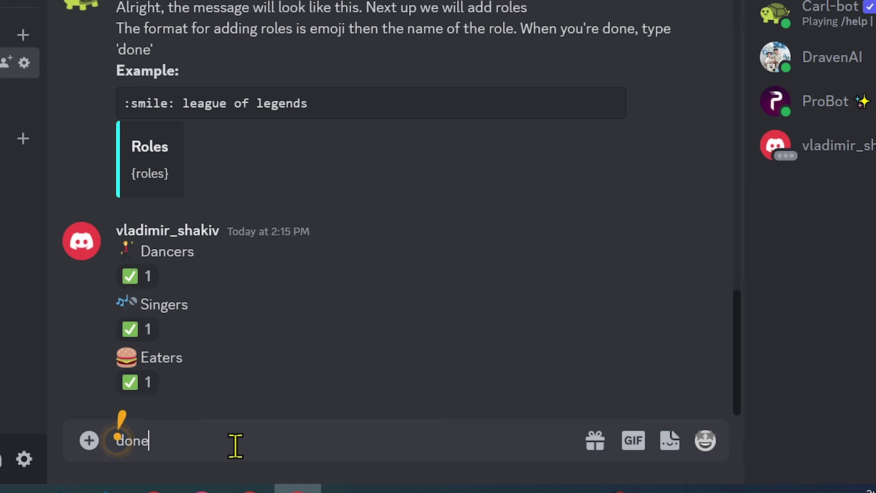
pyautogui.press('Return')
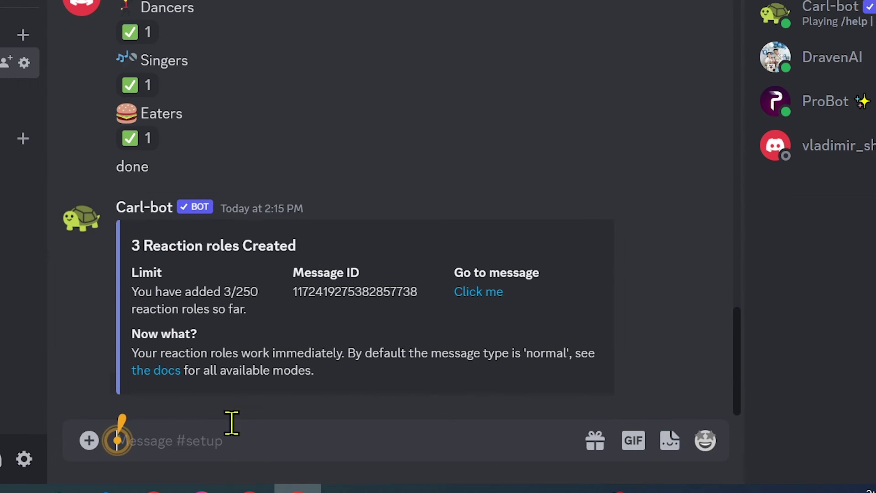
pyautogui.moveTo(303, 250); pyautogui.dragTo(111, 250)
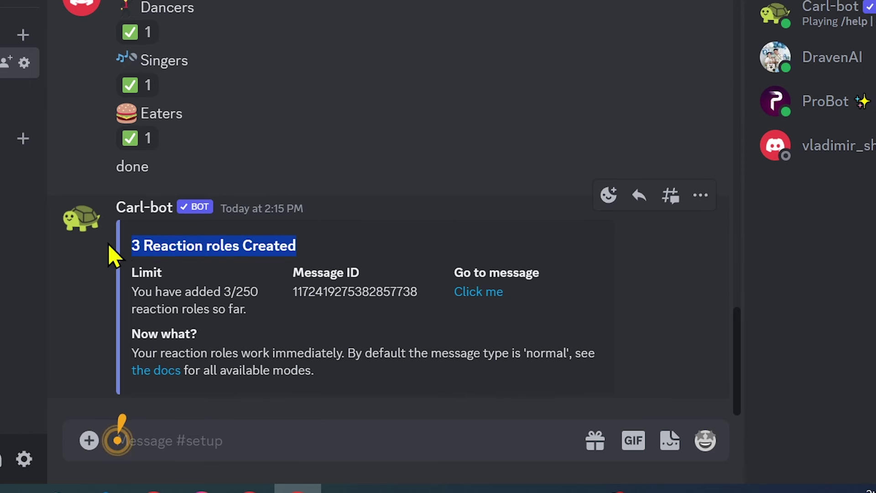
pyautogui.click(201, 267)
# Step: Open the main channel and test the Roles message by adding and removing the Eaters and Singers reactions, then add the Dancers reaction
pyautogui.click(94, 191)
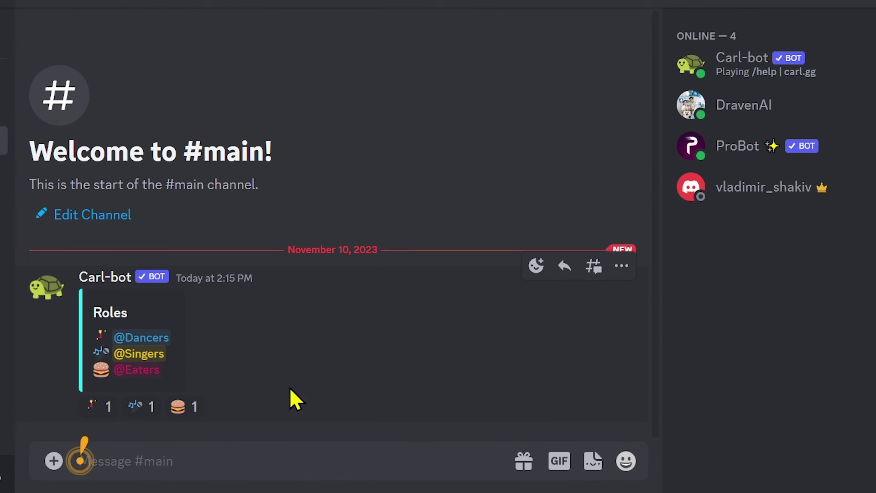
pyautogui.click(183, 407)
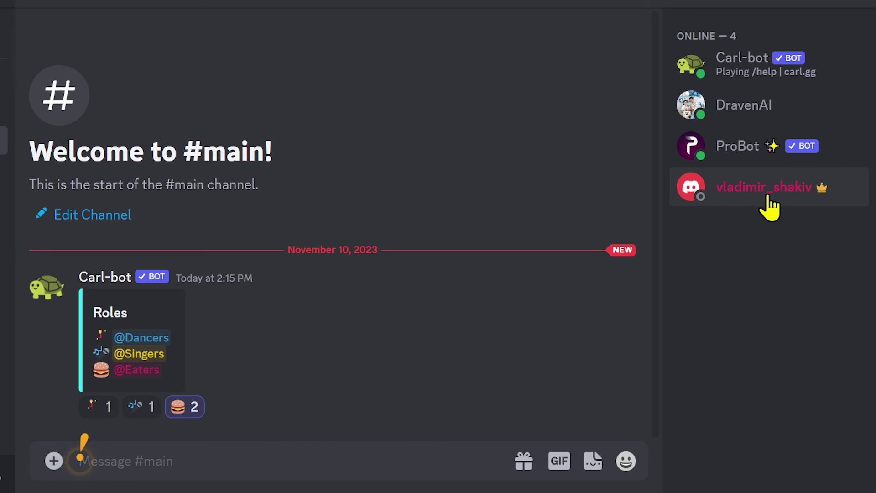
pyautogui.click(185, 409)
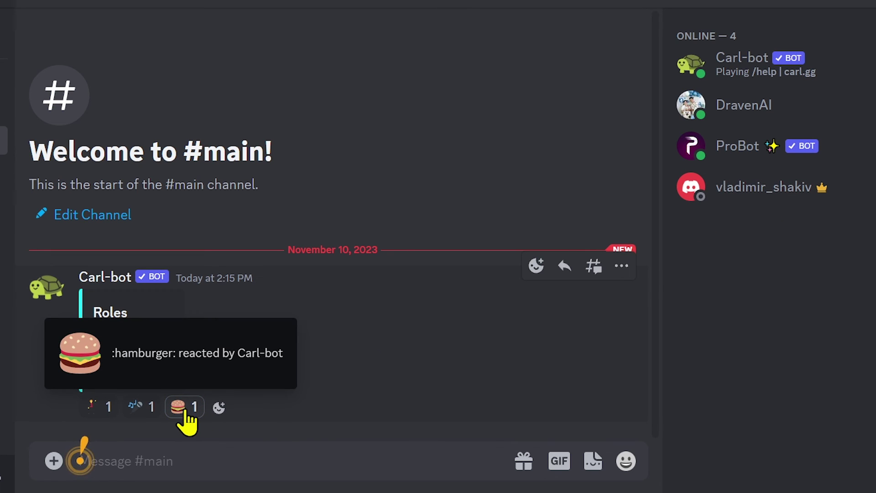
pyautogui.click(139, 412)
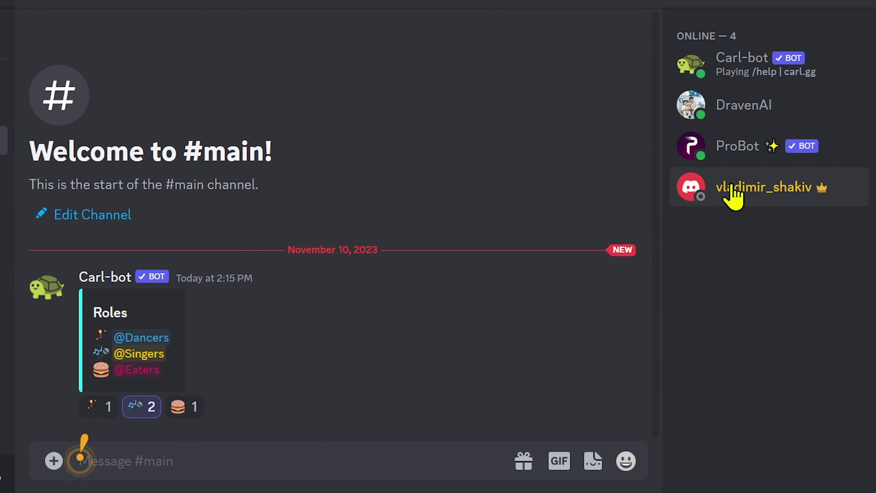
pyautogui.click(140, 407)
pyautogui.click(106, 408)
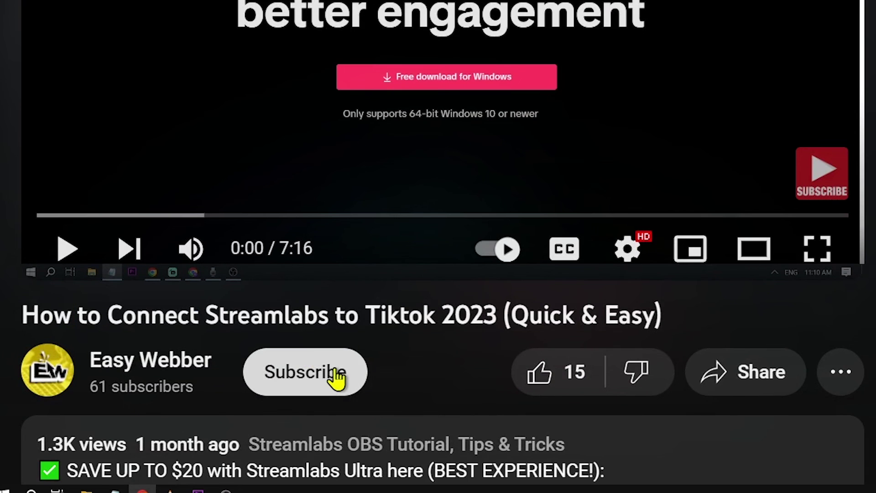
# Step: On the YouTube video page, subscribe to the Easy Webber channel with notifications turned on and like the Streamlabs to Tiktok video
pyautogui.click(353, 380)
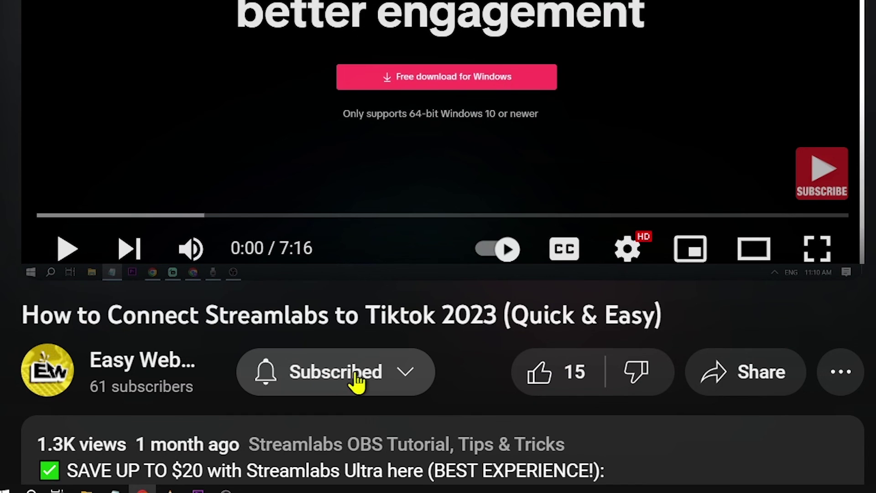
pyautogui.click(413, 372)
pyautogui.click(370, 182)
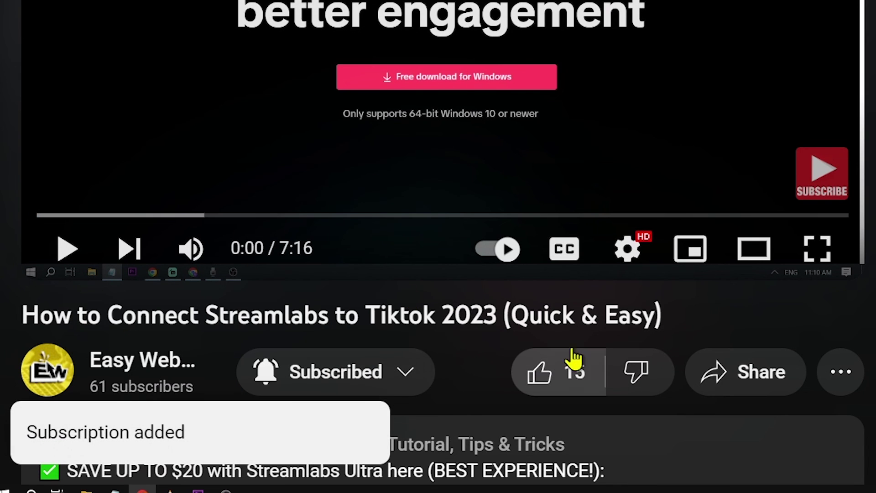
pyautogui.click(583, 389)
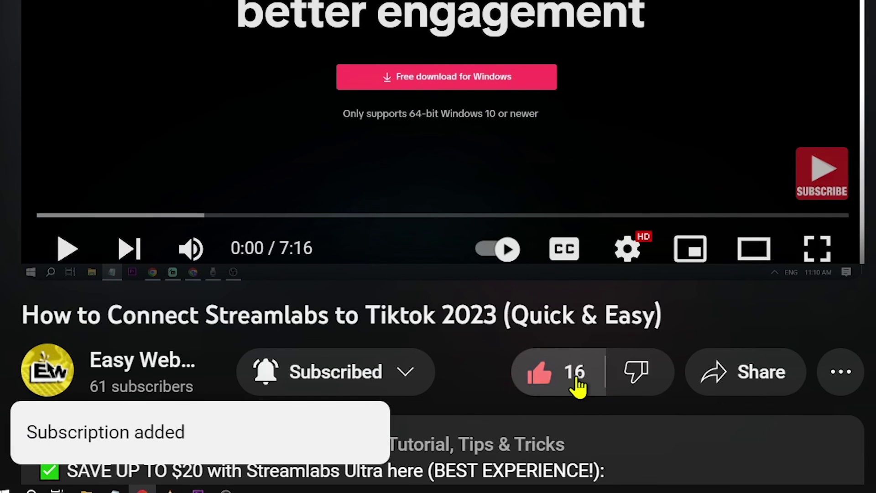